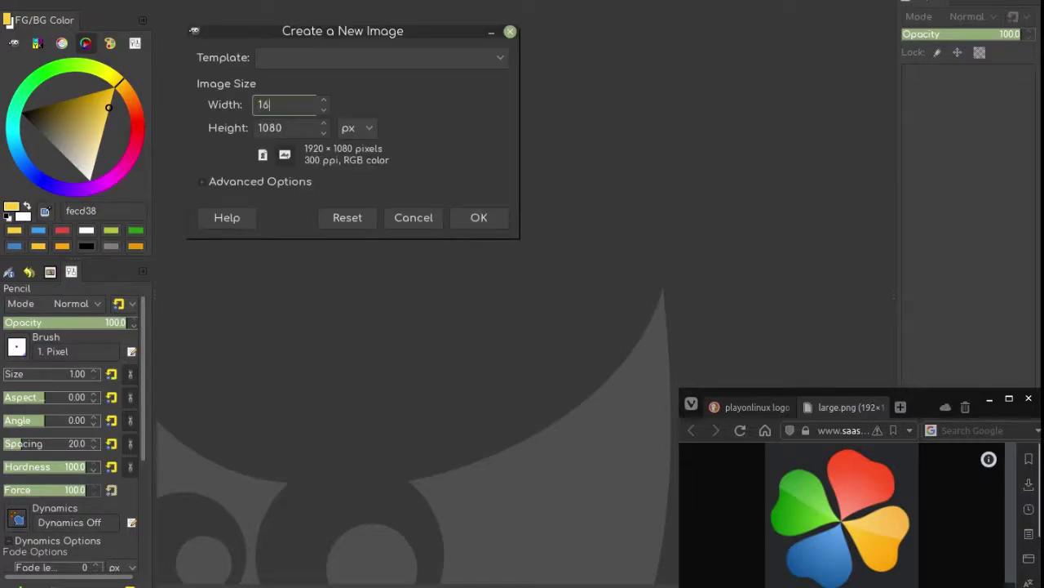
# - Create a new 16×16 pixel image and zoom in on it
pyautogui.press('Tab')
pyautogui.write('16')
pyautogui.click(488, 218)
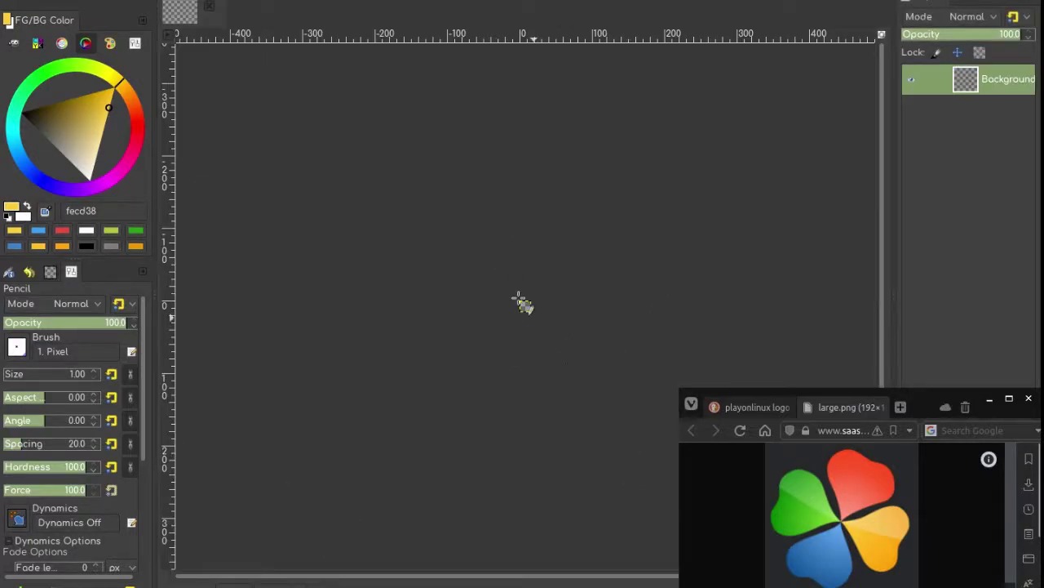
pyautogui.keyDown('ctrl'); pyautogui.scroll(3, 555, 327); pyautogui.keyUp('ctrl')
pyautogui.keyDown('ctrl'); pyautogui.scroll(3, 544, 298); pyautogui.keyUp('ctrl')
pyautogui.keyDown('ctrl'); pyautogui.scroll(3, 571, 343); pyautogui.keyUp('ctrl')
pyautogui.keyDown('ctrl'); pyautogui.scroll(1, 545, 273); pyautogui.keyUp('ctrl')
pyautogui.scroll(2, 489, 271)
pyautogui.hscroll(-1, 416, 269)
# - Paint pink-red and blue pixels along the canvas's bottom row
pyautogui.click(136, 143)
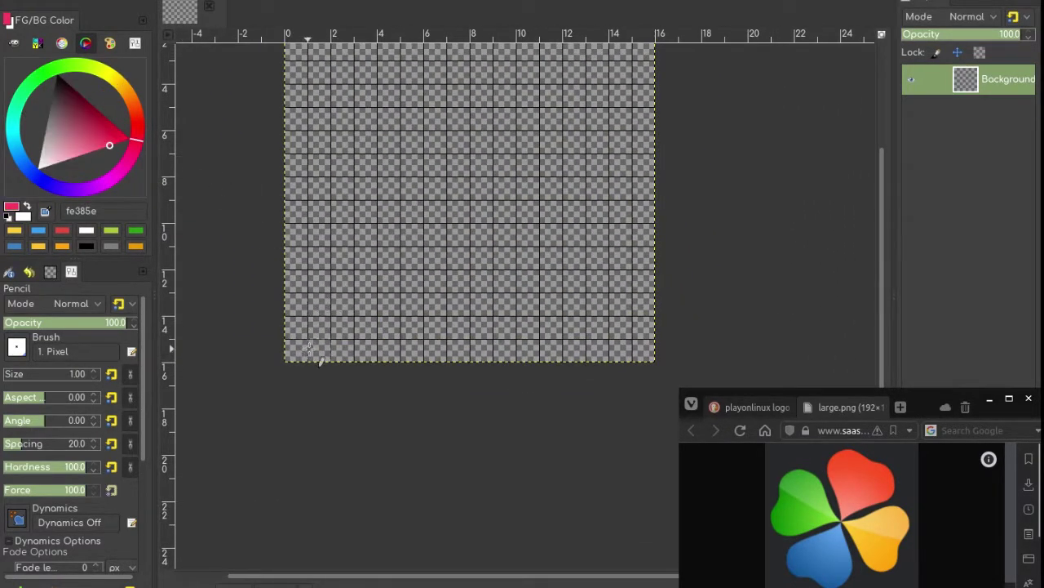
pyautogui.moveTo(310, 349); pyautogui.dragTo(295, 349)
pyautogui.press('x')
pyautogui.moveTo(121, 173)
pyautogui.mouseDown()
pyautogui.moveTo(54, 184)
pyautogui.moveTo(48, 165)
pyautogui.mouseUp()
pyautogui.moveTo(318, 349); pyautogui.dragTo(342, 349)
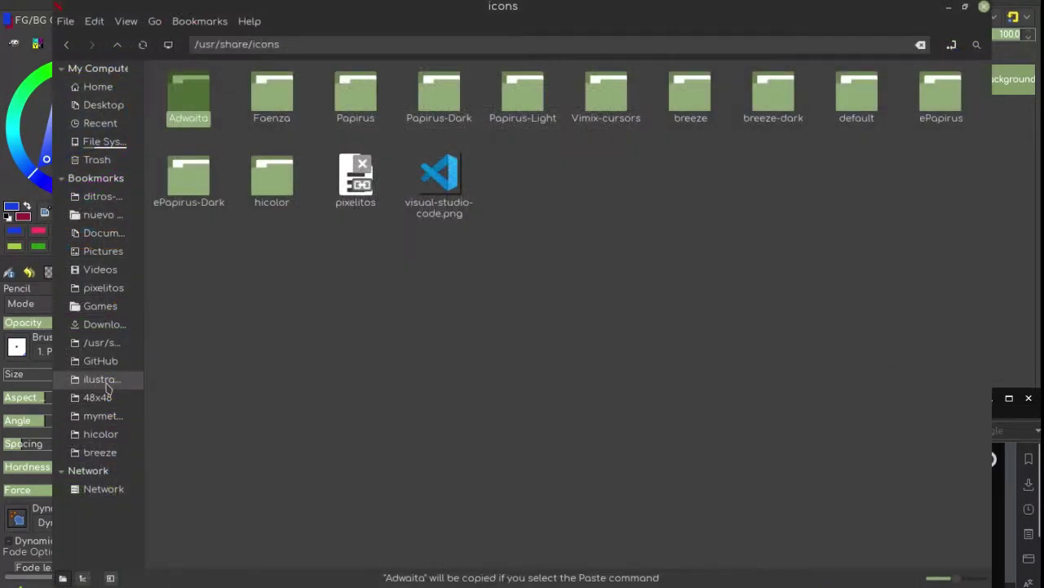
# - Paste the Adwaita theme into .icons and open its index.theme in a text editor
pyautogui.click(494, 416)
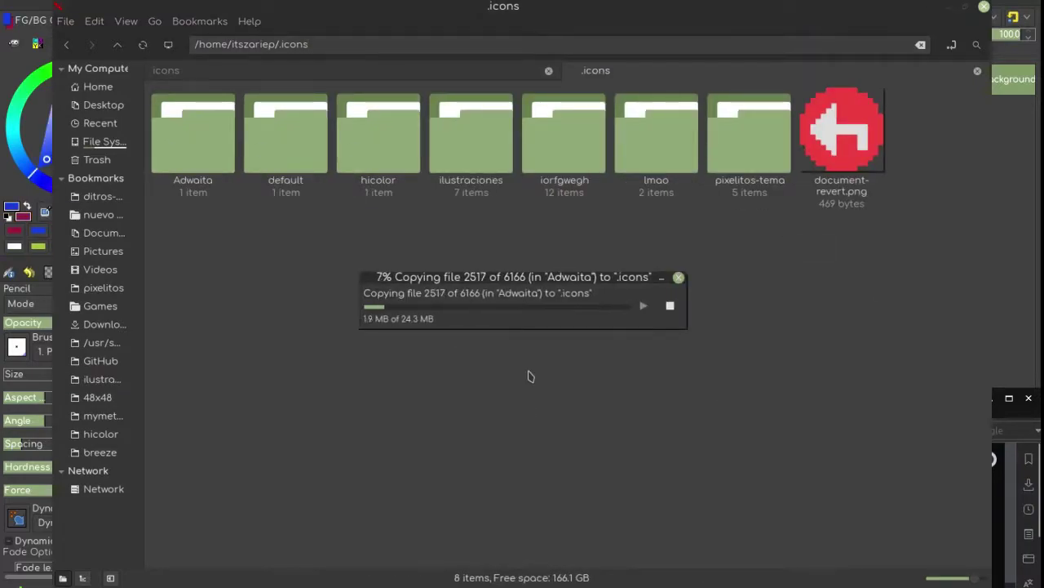
pyautogui.doubleClick(192, 130)
pyautogui.doubleClick(271, 119)
pyautogui.hotkey('alt', 'Left')
pyautogui.rightClick(445, 203)
pyautogui.click(526, 208)
pyautogui.doubleClick(549, 232)
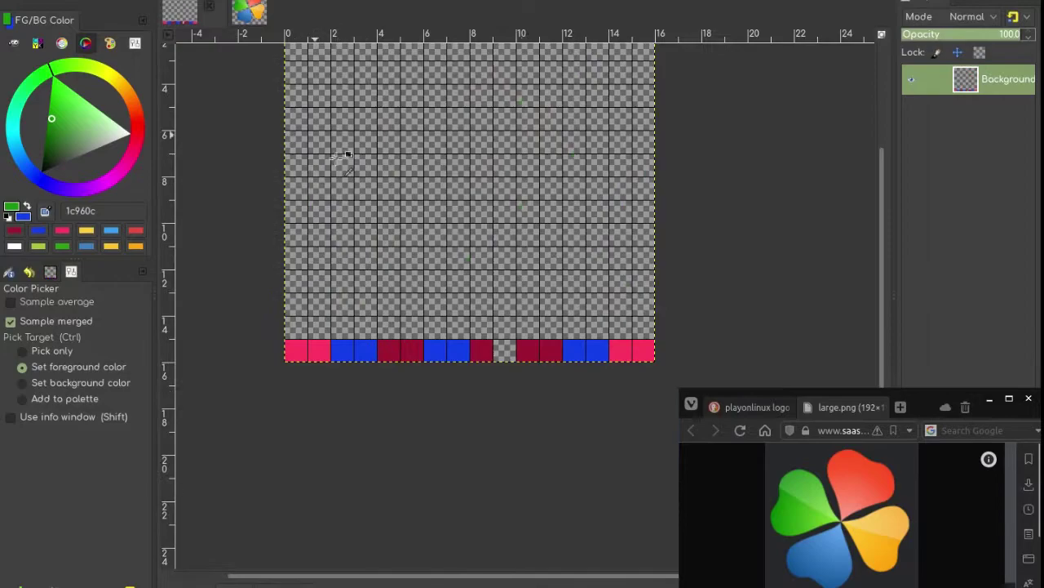
# - Pencil a green leaf outline with two two-pixel posts and a pixel between them
pyautogui.press('n')
pyautogui.click(474, 357)
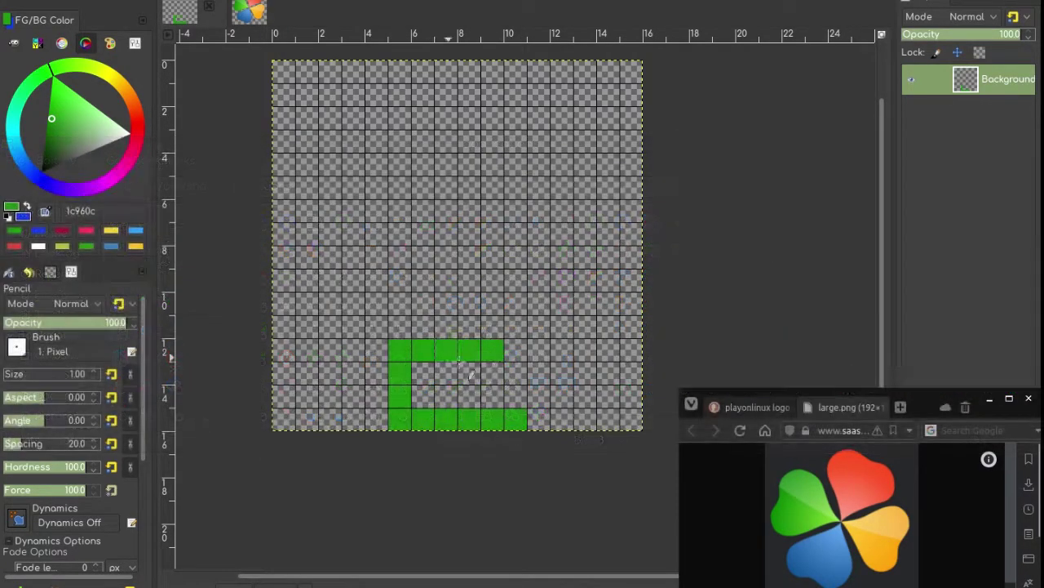
pyautogui.moveTo(493, 349); pyautogui.dragTo(512, 391)
pyautogui.moveTo(492, 326); pyautogui.dragTo(492, 301)
pyautogui.moveTo(422, 328); pyautogui.dragTo(426, 311)
pyautogui.click(469, 281)
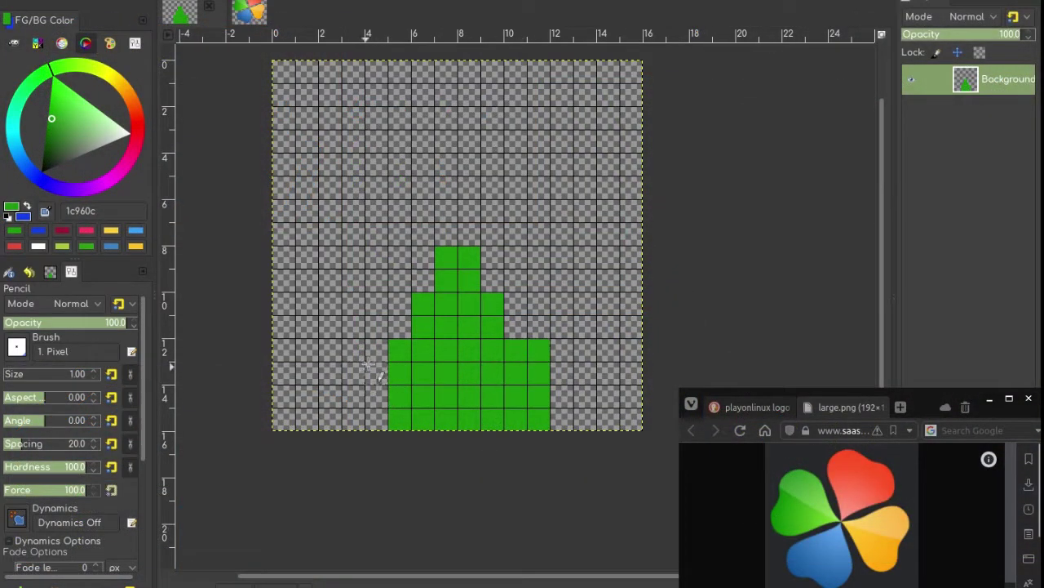
# - Fill the leaf's empty step green and rectangle-select the whole leaf
pyautogui.moveTo(398, 330); pyautogui.dragTo(399, 302)
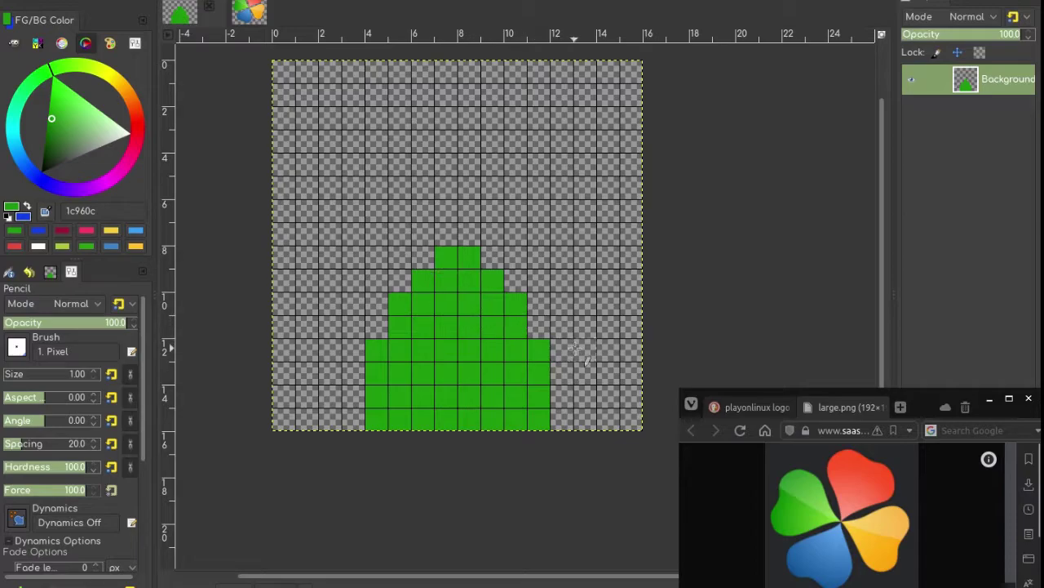
pyautogui.press('r')
pyautogui.moveTo(534, 470); pyautogui.dragTo(325, 286)
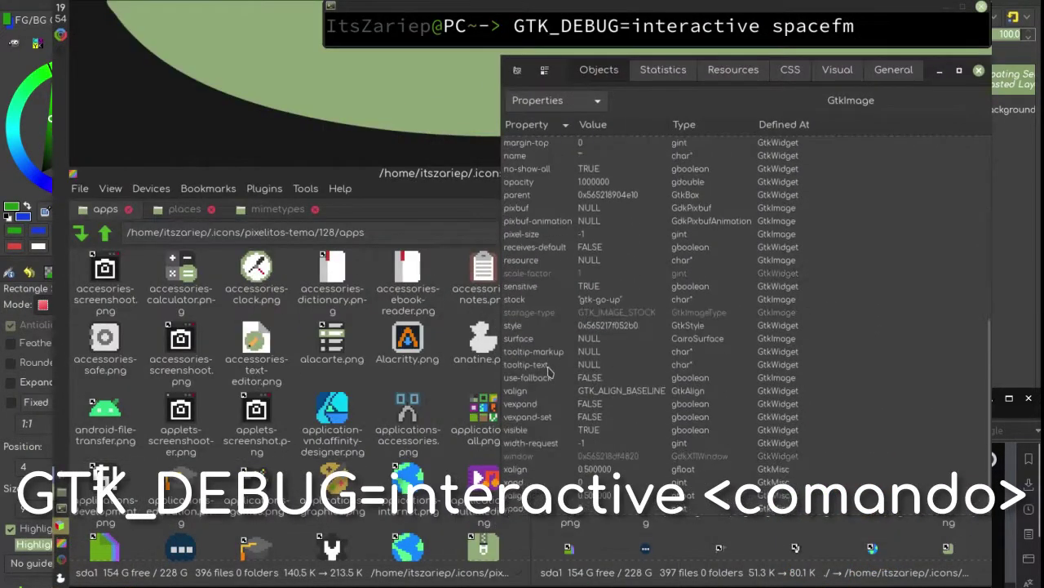
# - Set an icon's name property to 'distribue' and bring the file manager forward
pyautogui.scroll(5, 549, 371)
pyautogui.click(572, 240)
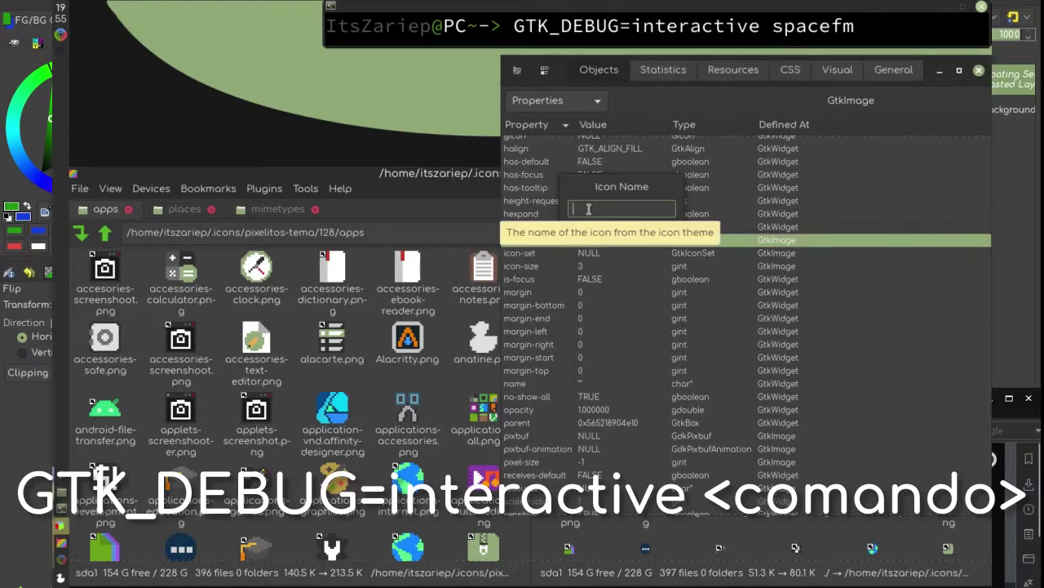
pyautogui.write('distribu')
pyautogui.write('e')
pyautogui.click(178, 199)
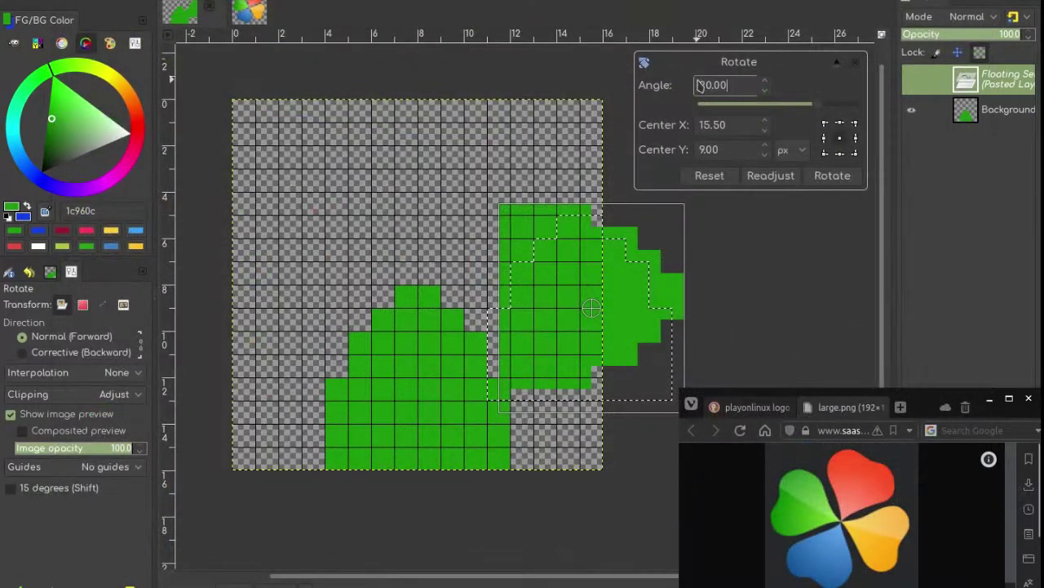
# - Rotate the pasted leaf copy −90° and move it to the upper right
pyautogui.write('-')
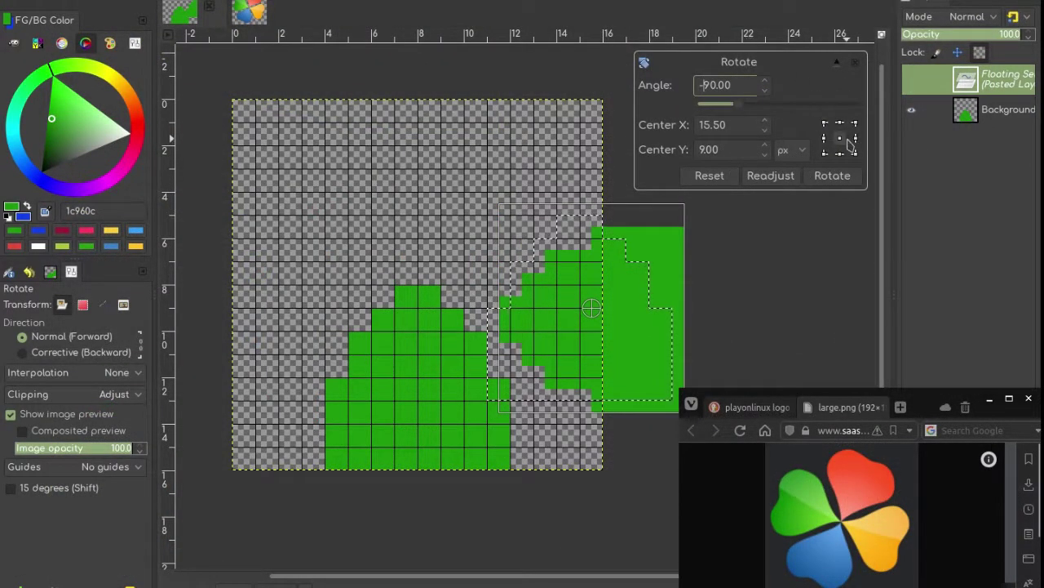
pyautogui.click(832, 176)
pyautogui.press('m')
pyautogui.moveTo(607, 321); pyautogui.dragTo(506, 269)
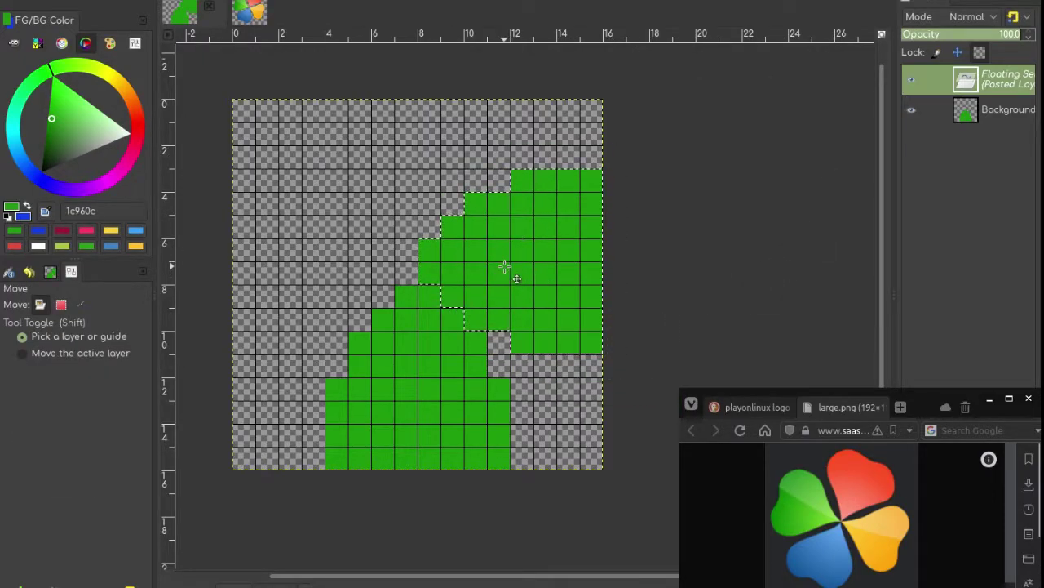
# - Cycle through the file manager and to-do list windows back to GIMP
pyautogui.hotkey('alt', 'Tab')
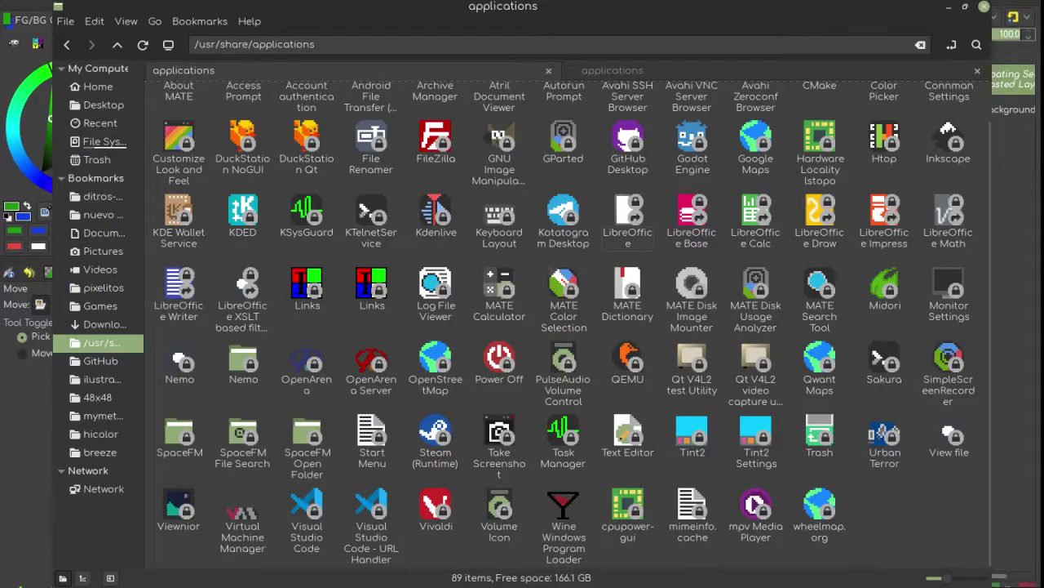
pyautogui.hotkey('alt', 'Tab')
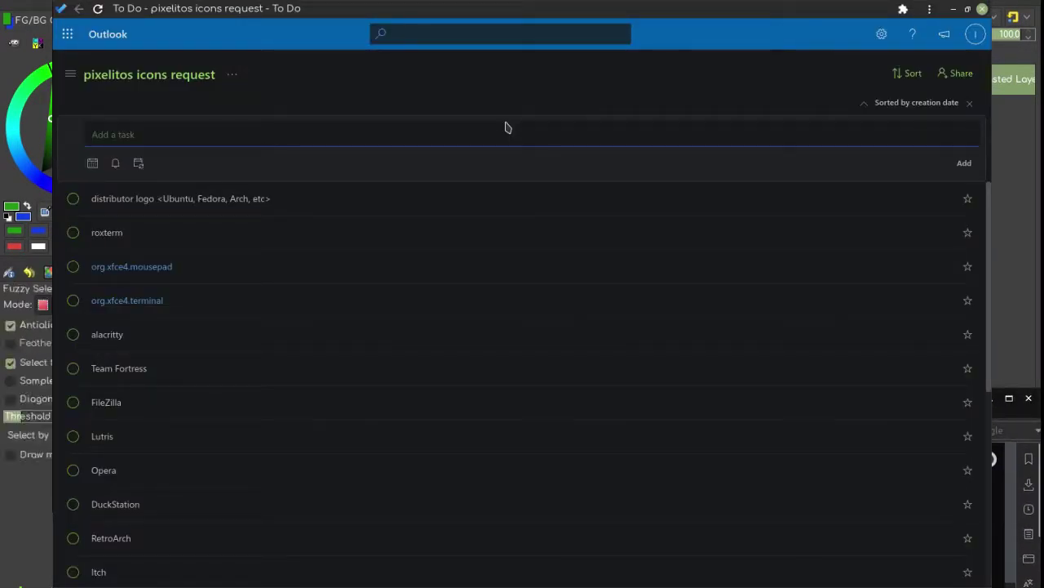
pyautogui.hotkey('alt', 'Tab')
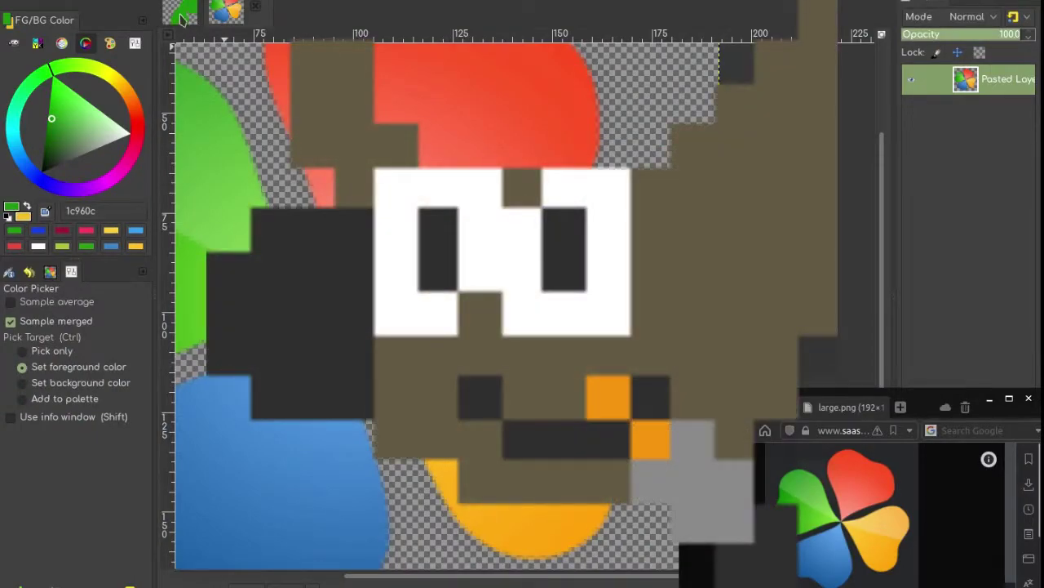
# - Switch to the pixel-art image and fill the right-hand leaf yellow
pyautogui.click(181, 12)
pyautogui.press('u')
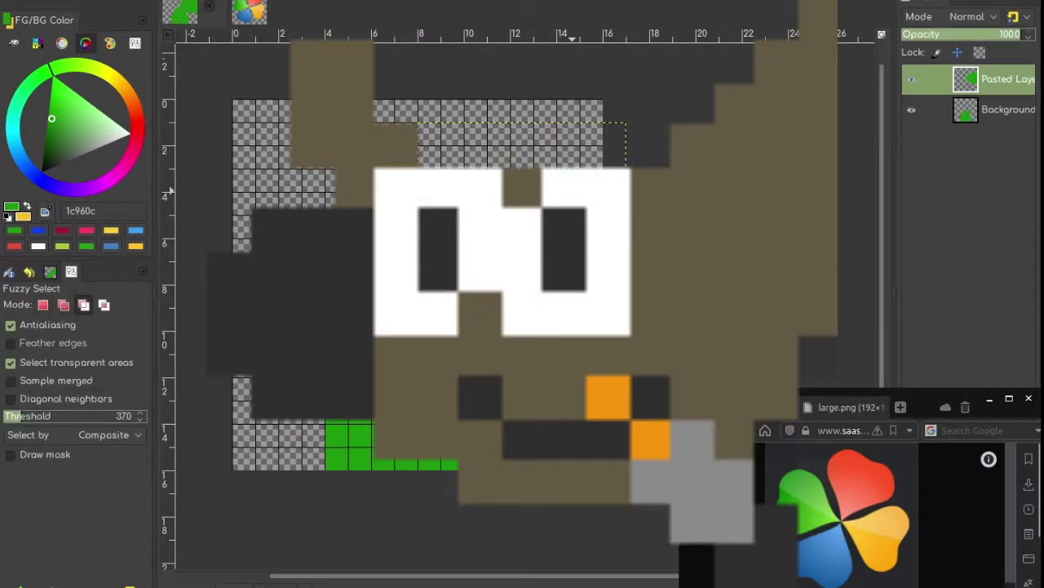
pyautogui.press('r')
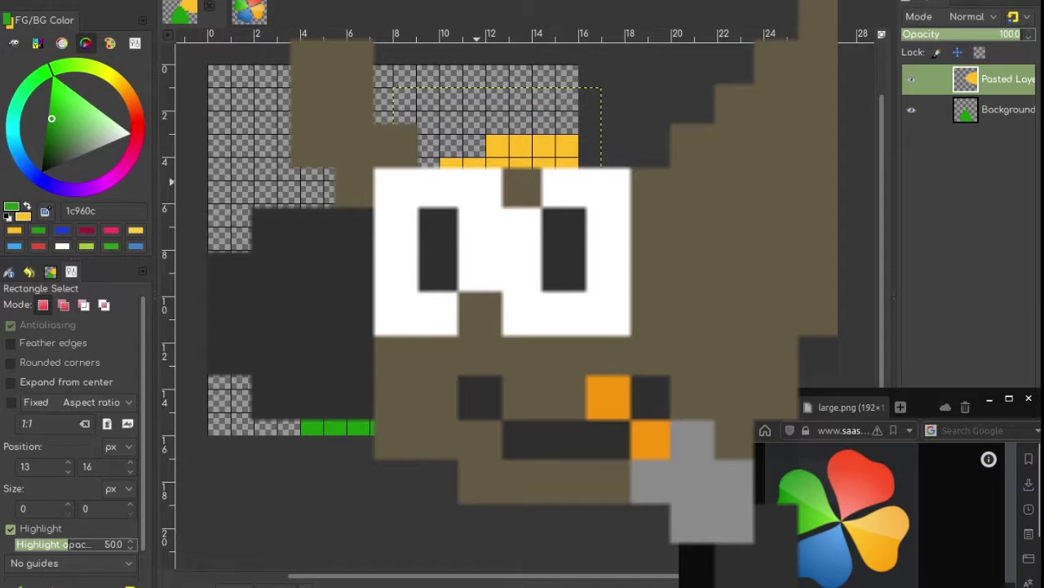
# - Paste another green leaf, flip it upside down, and move it to the top
pyautogui.hotkey('ctrl', 'v')
pyautogui.hotkey('shift', 'f')
pyautogui.click(430, 308)
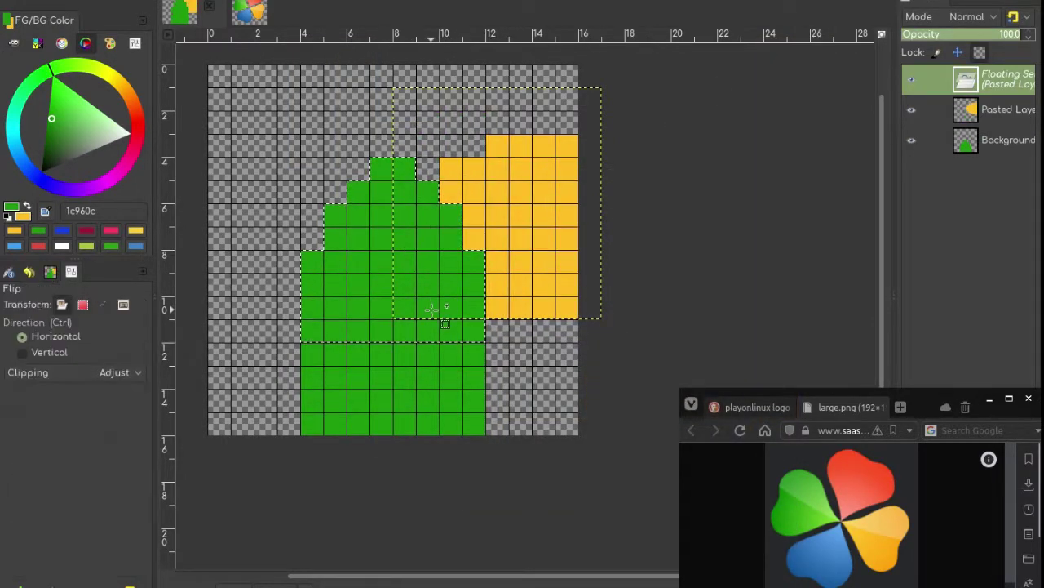
pyautogui.keyDown('ctrl'); pyautogui.click(426, 260); pyautogui.keyUp('ctrl')
pyautogui.press('m')
pyautogui.moveTo(405, 259)
pyautogui.mouseDown()
pyautogui.moveTo(399, 172)
pyautogui.moveTo(319, 172)
pyautogui.mouseUp()
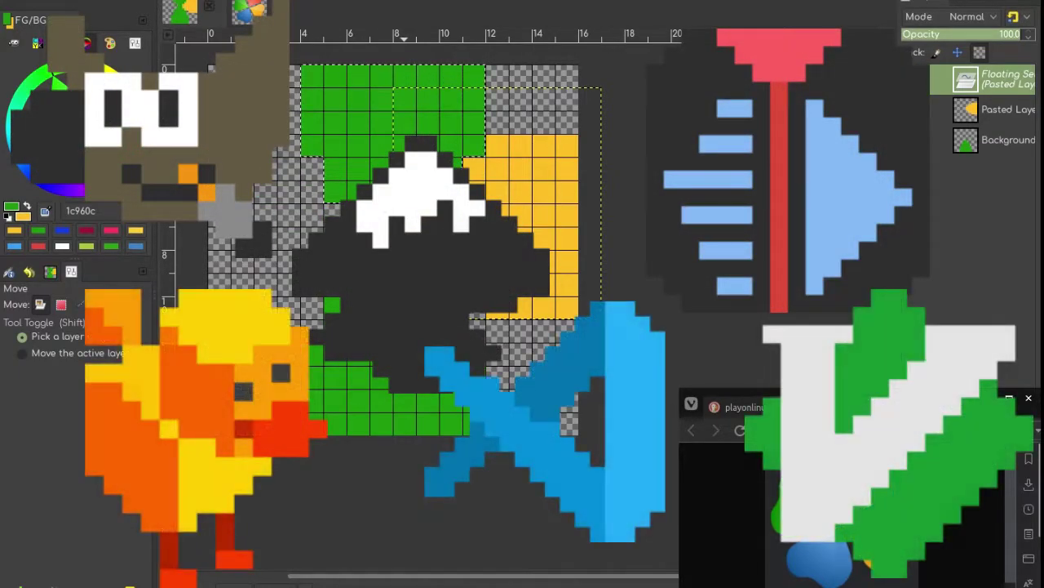
# - Anchor the flipped leaf, paste the leaf as a new layer, and move it left
pyautogui.hotkey('ctrl', 'h')
pyautogui.hotkey('ctrl', 'v')
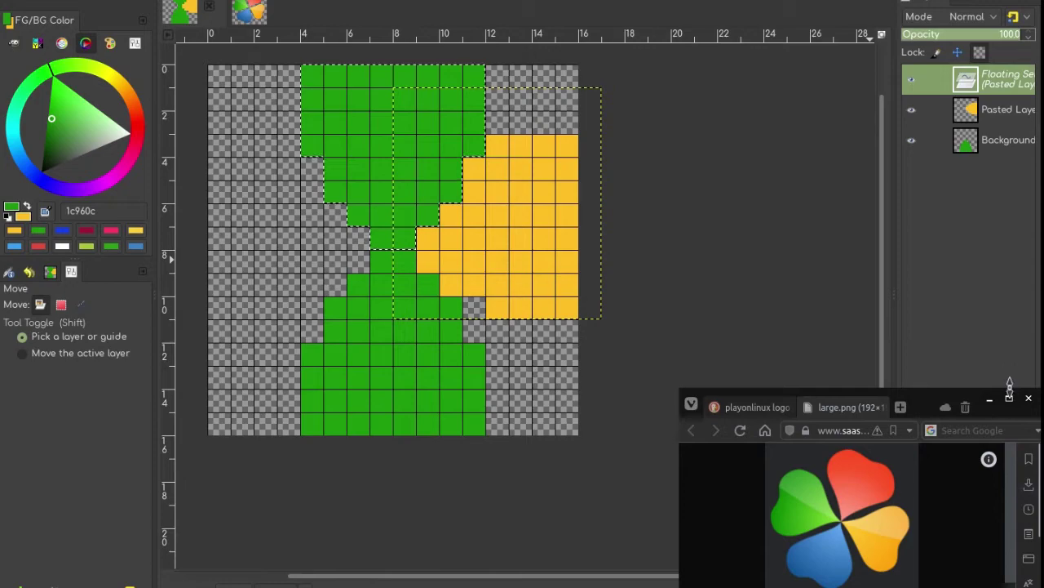
pyautogui.click(990, 398)
pyautogui.hotkey('shift', 'ctrl', 'n')
pyautogui.moveTo(487, 242); pyautogui.dragTo(366, 187)
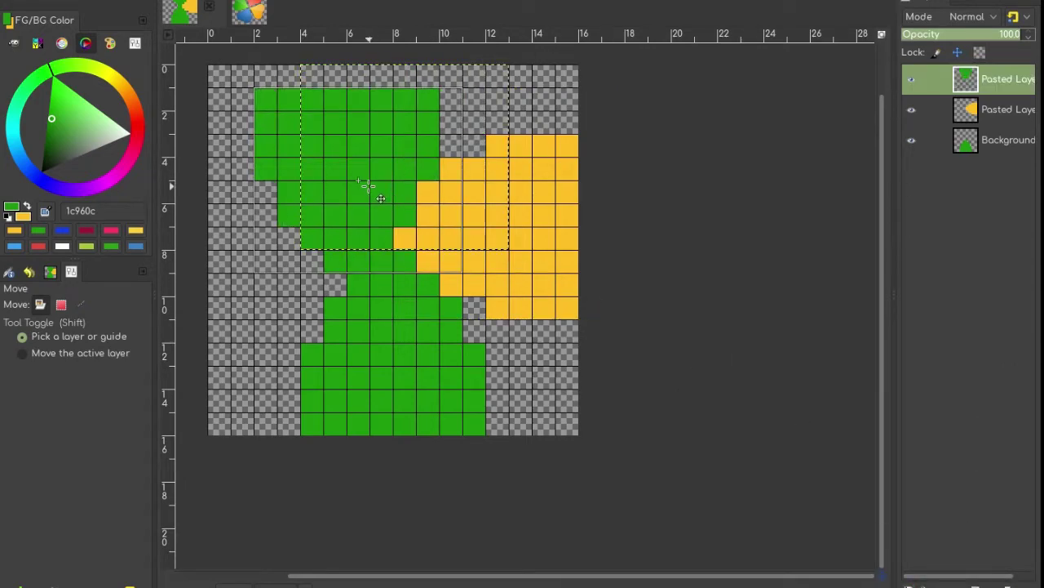
# - Change the browser window's stacking, then nudge the top green leaf layer into place
pyautogui.hotkey('alt', 'space')
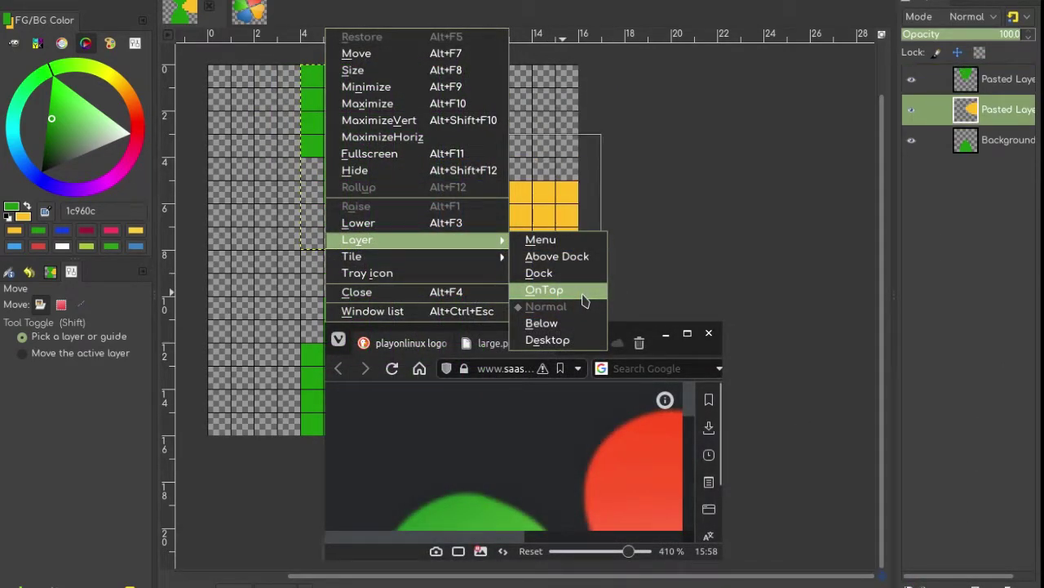
pyautogui.click(582, 295)
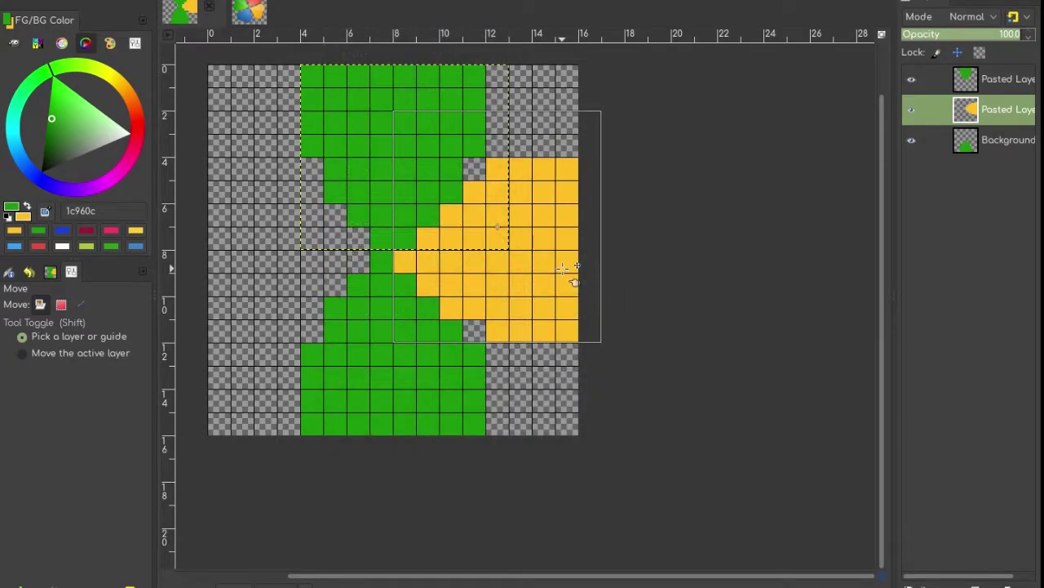
pyautogui.click(368, 144)
pyautogui.press('Left')
pyautogui.press('Left')
pyautogui.press('Left')
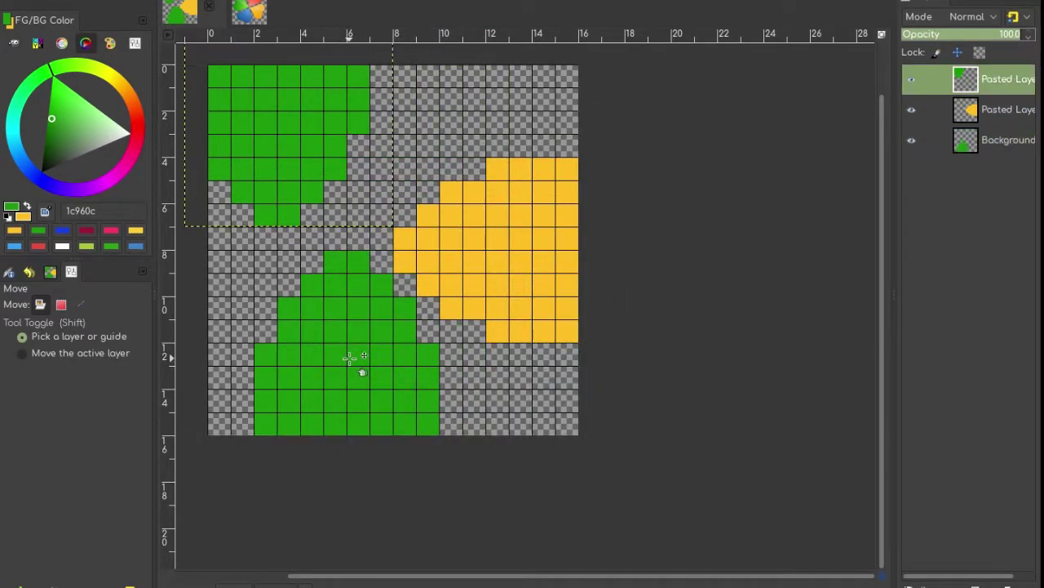
pyautogui.press('Right')
pyautogui.press('Right')
pyautogui.press('Right')
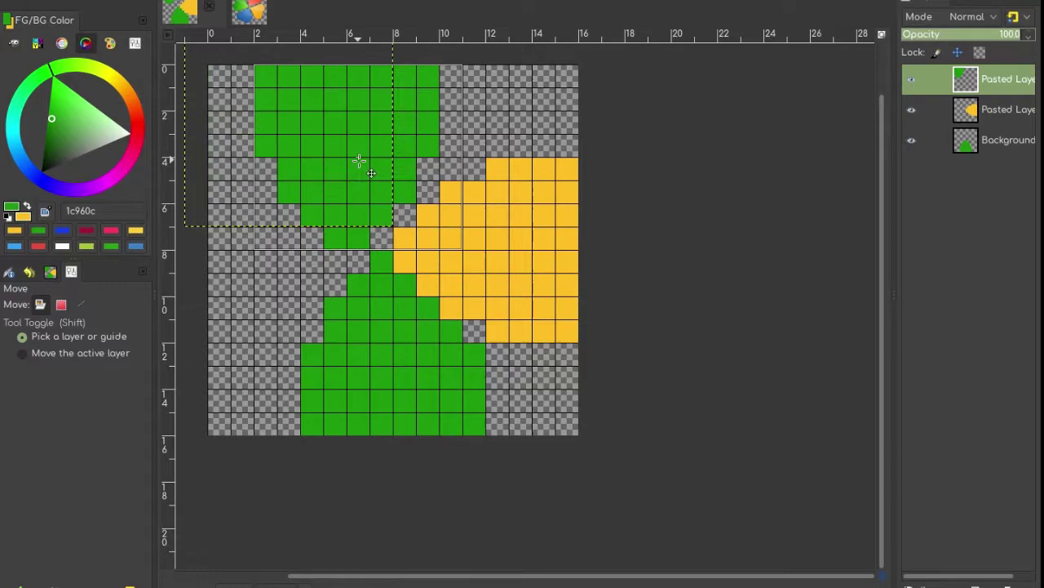
# - Sample red from the reference logo and fill the top leaf red
pyautogui.press('Right')
pyautogui.press('Right')
pyautogui.click(253, 12)
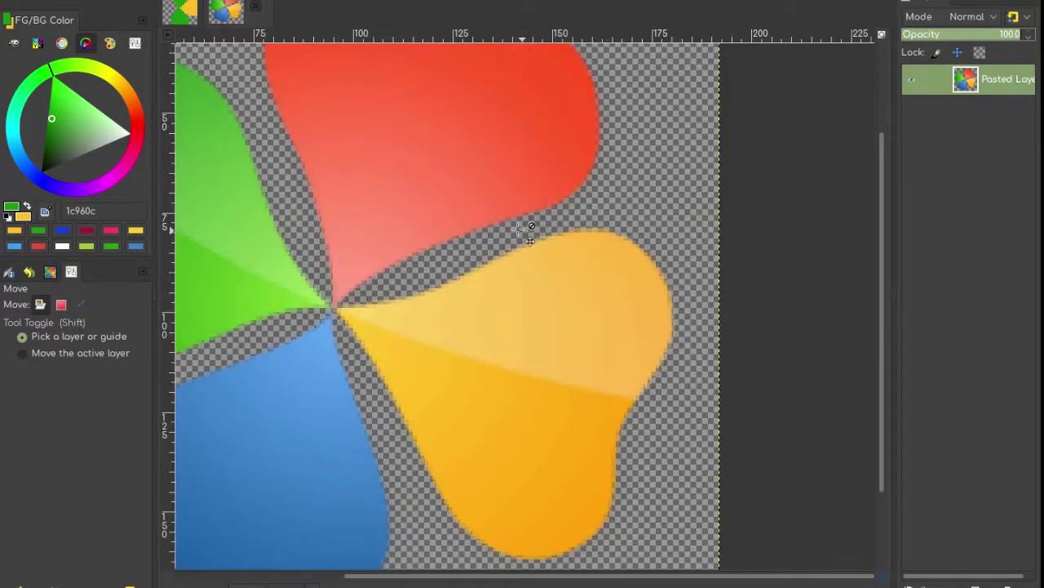
pyautogui.press('u')
pyautogui.press('o')
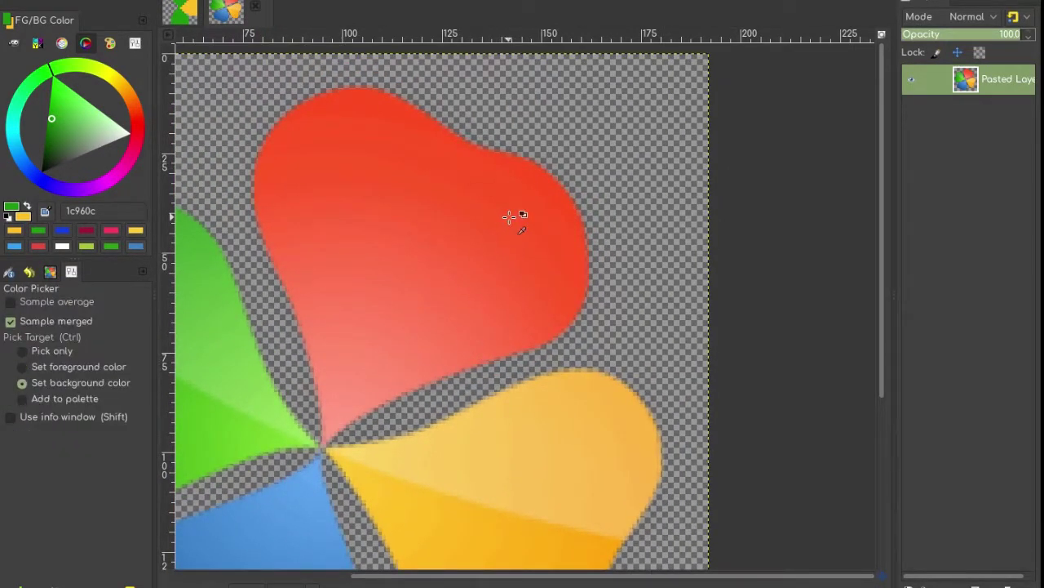
pyautogui.click(501, 213)
pyautogui.click(181, 10)
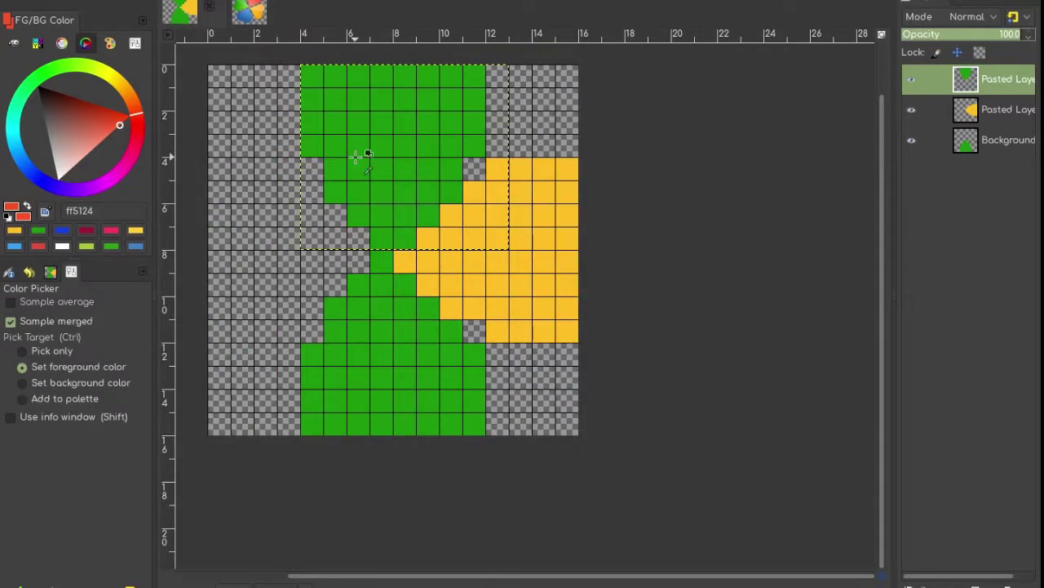
pyautogui.press('u')
pyautogui.click(397, 170)
pyautogui.hotkey('ctrl', ',')
# - Paste a green leaf copy, rotate it 90°, and move it to the left side
pyautogui.press('r')
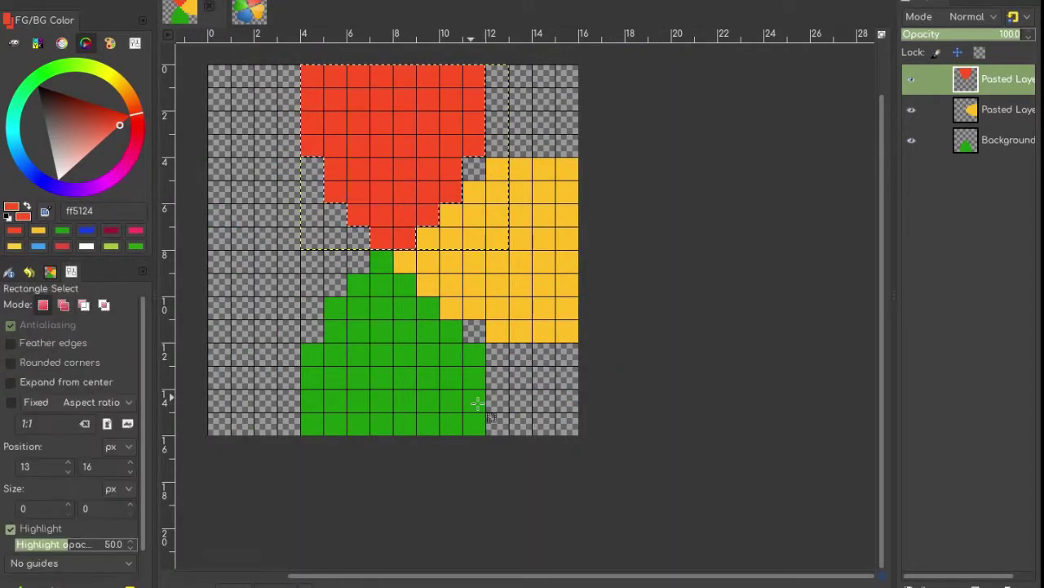
pyautogui.hotkey('ctrl', 'v')
pyautogui.hotkey('shift', 'f')
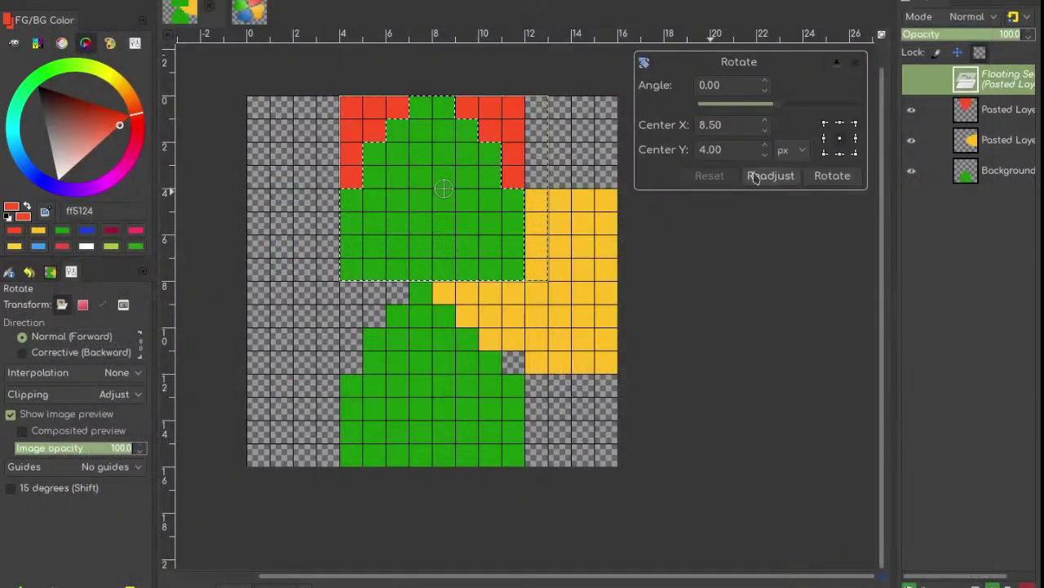
pyautogui.write('90')
pyautogui.press('Return')
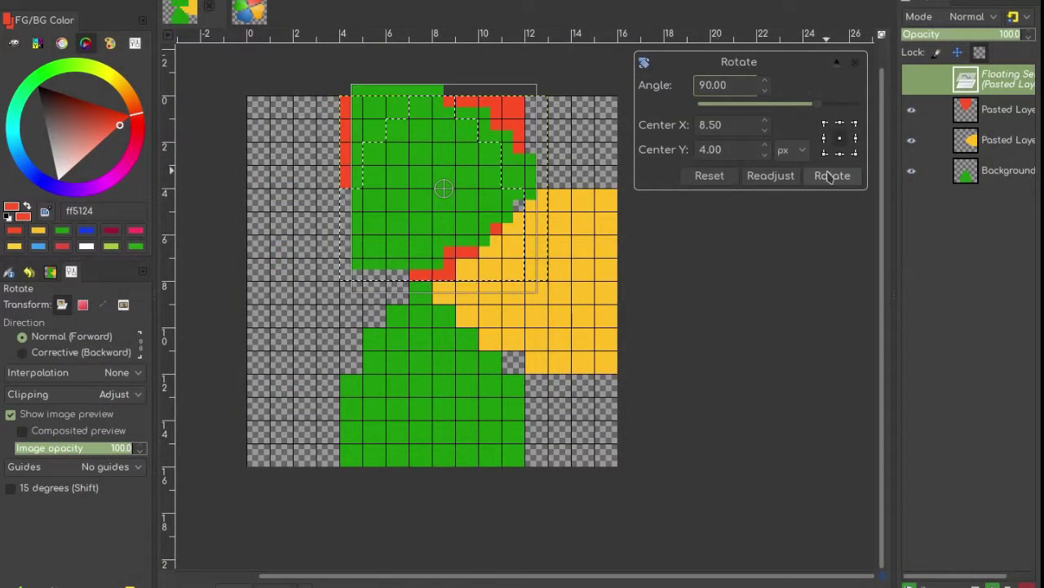
pyautogui.click(829, 175)
pyautogui.press('m')
pyautogui.moveTo(460, 235); pyautogui.dragTo(346, 295)
# - Make the floating leaf its own layer and select the red leaf's layer
pyautogui.click(909, 585)
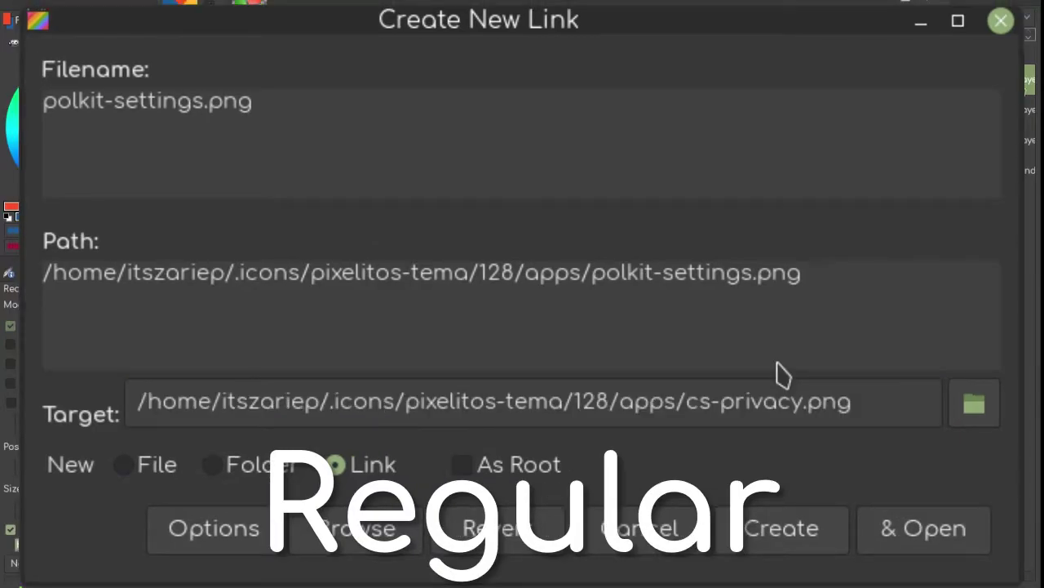
pyautogui.press('pagedown')
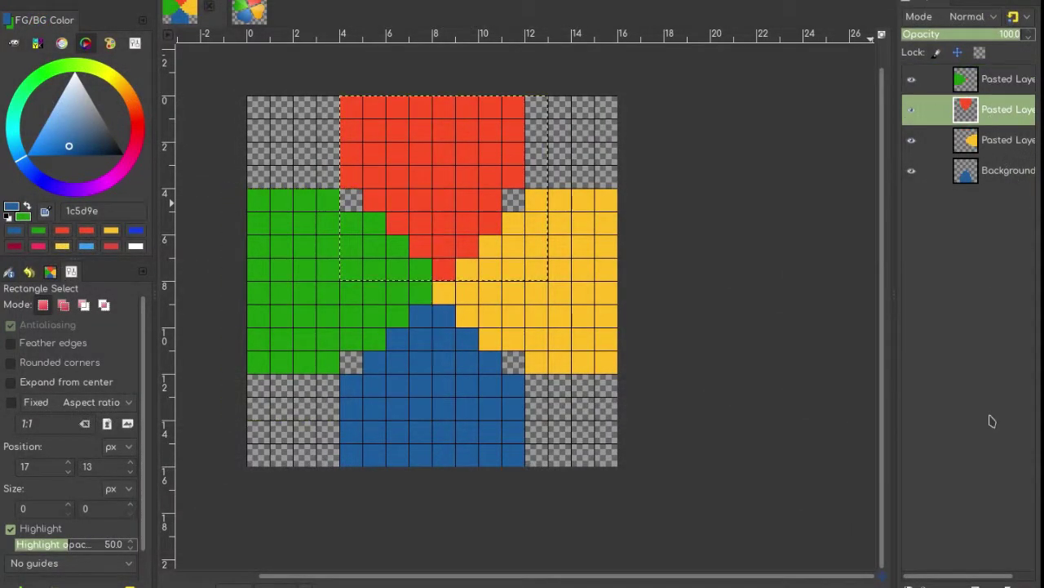
# - Raise the red leaf layer to the top of the stack
pyautogui.click(942, 584)
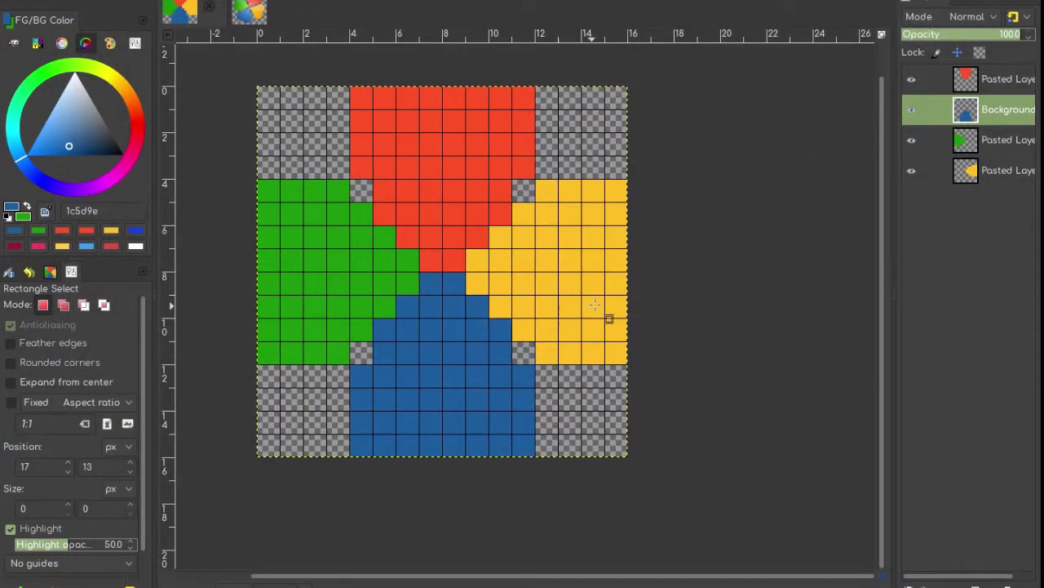
pyautogui.hotkey('shift', 's')
pyautogui.click(856, 63)
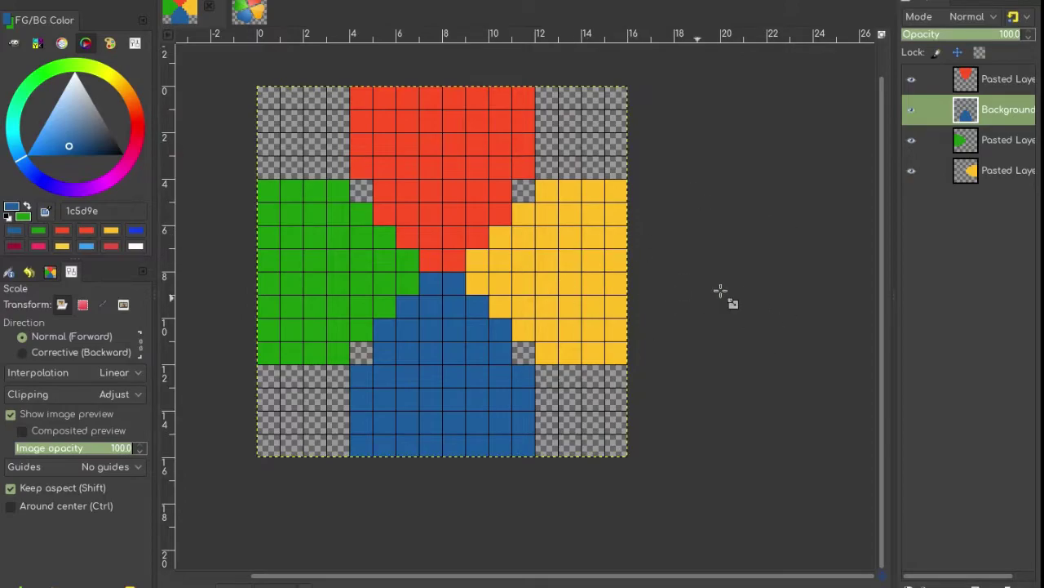
# - Rotate the merged clover about 31° and clear the selection
pyautogui.hotkey('shift', 'r')
pyautogui.click(570, 220)
pyautogui.moveTo(569, 220); pyautogui.dragTo(610, 315)
pyautogui.hotkey('ctrl', 'z')
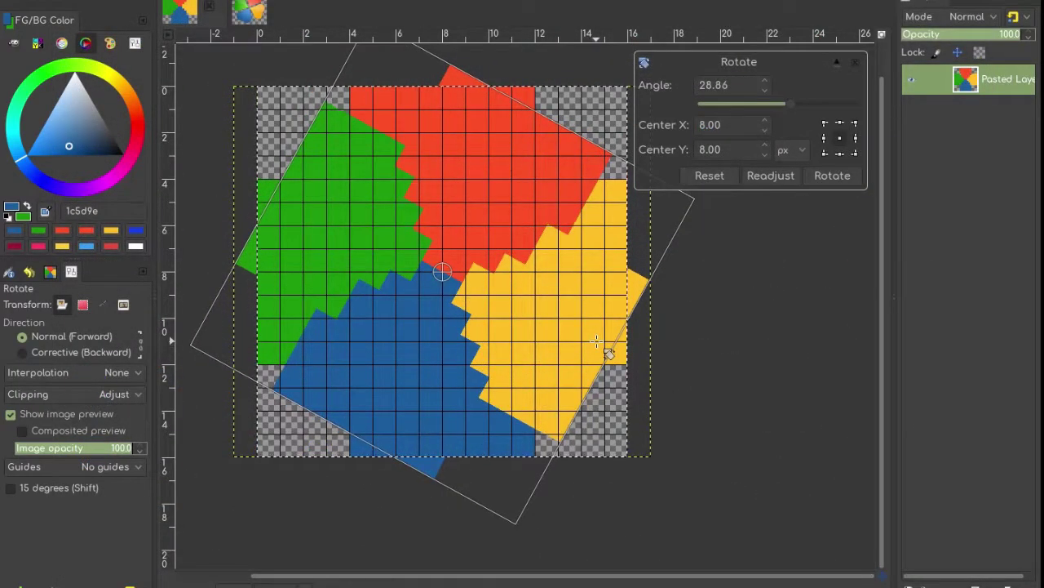
pyautogui.moveTo(611, 349); pyautogui.dragTo(612, 335)
pyautogui.click(820, 181)
pyautogui.press('r')
pyautogui.click(625, 431)
pyautogui.scroll(2, 539, 326)
pyautogui.hotkey('shift', 'e')
# - Zoom in on the leaves and repaint a stray blue edge pixel green
pyautogui.moveTo(220, 122)
pyautogui.mouseDown()
pyautogui.moveTo(466, 302)
pyautogui.moveTo(726, 258)
pyautogui.mouseUp()
pyautogui.scroll(-3, 536, 466)
pyautogui.scroll(-5, 715, 350)
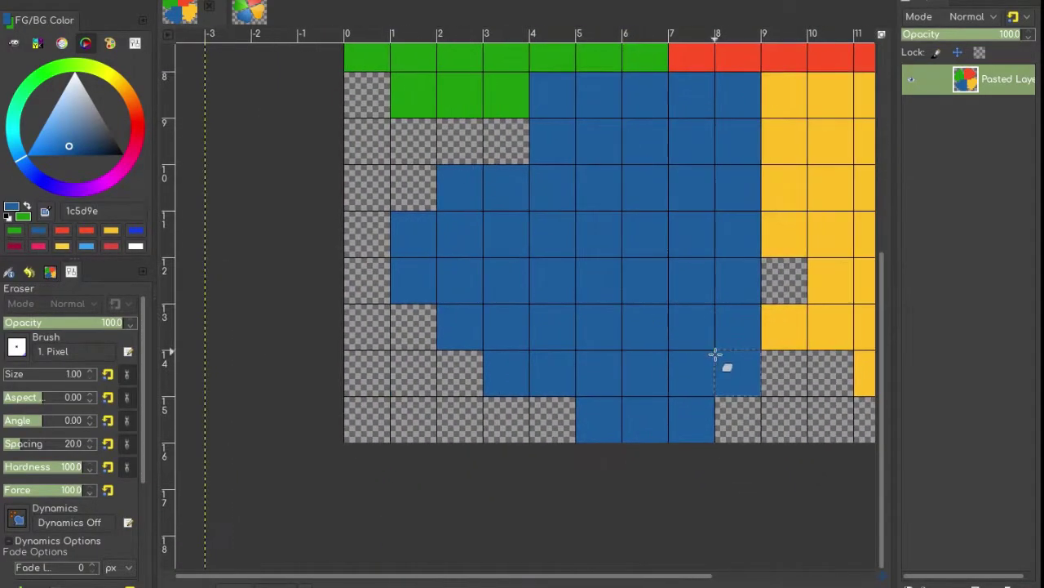
pyautogui.hscroll(5, 566, 391)
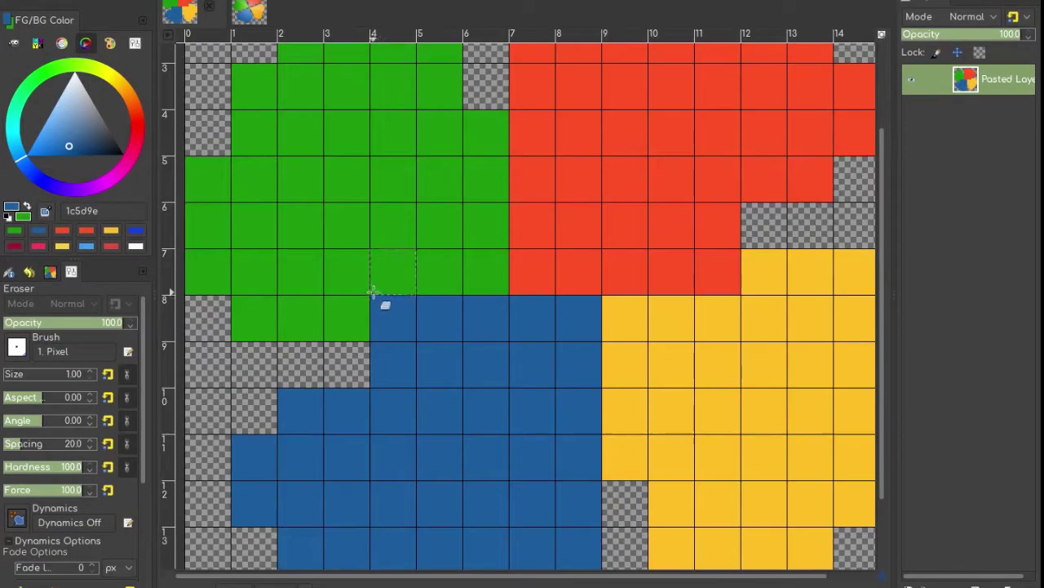
pyautogui.click(393, 318)
pyautogui.hotkey('ctrl', 'z')
pyautogui.press('n')
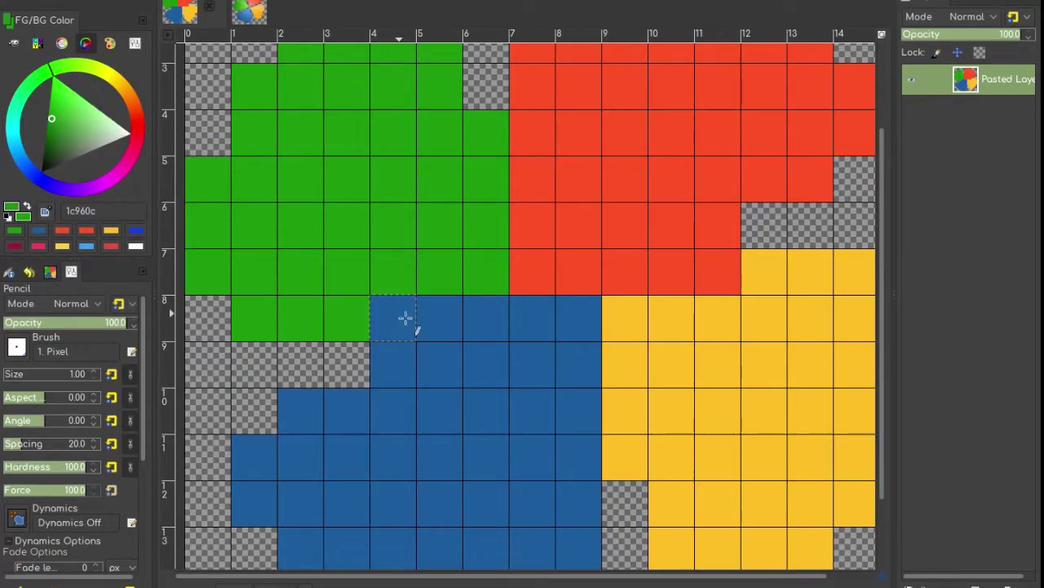
pyautogui.click(409, 326)
# - Repaint the remaining stray blue pixels red and yellow to clean the leaf borders
pyautogui.scroll(-2, 514, 375)
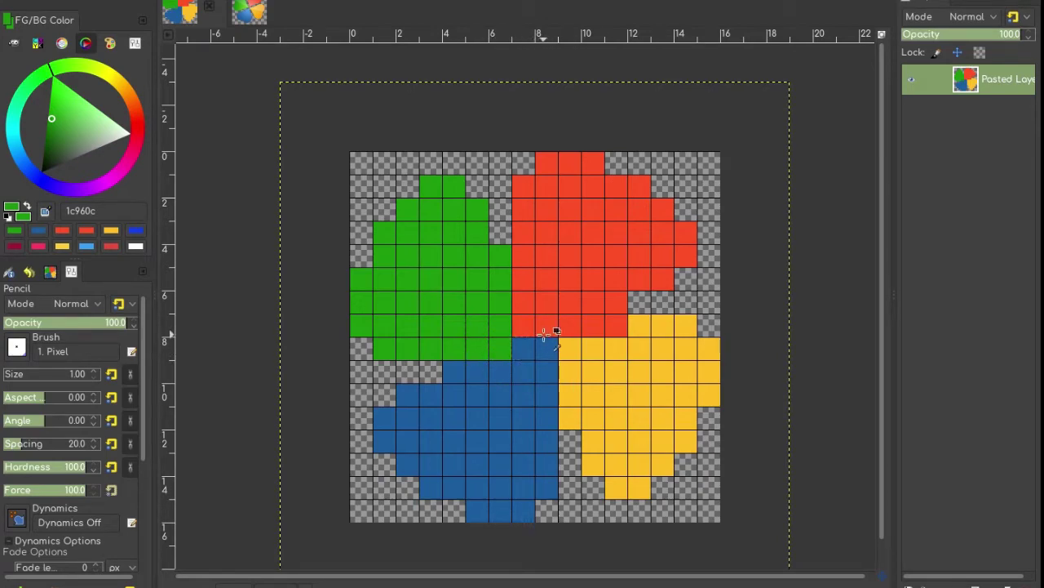
pyautogui.keyDown('ctrl'); pyautogui.click(544, 333); pyautogui.keyUp('ctrl')
pyautogui.click(524, 348)
pyautogui.keyDown('ctrl'); pyautogui.click(569, 370); pyautogui.keyUp('ctrl')
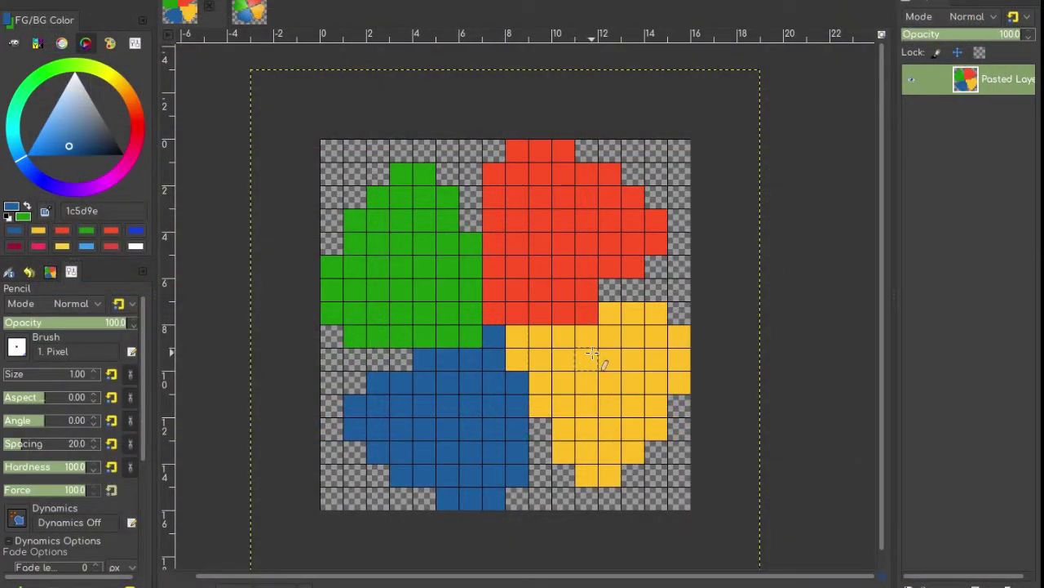
pyautogui.keyDown('ctrl'); pyautogui.click(508, 302); pyautogui.keyUp('ctrl')
pyautogui.click(495, 336)
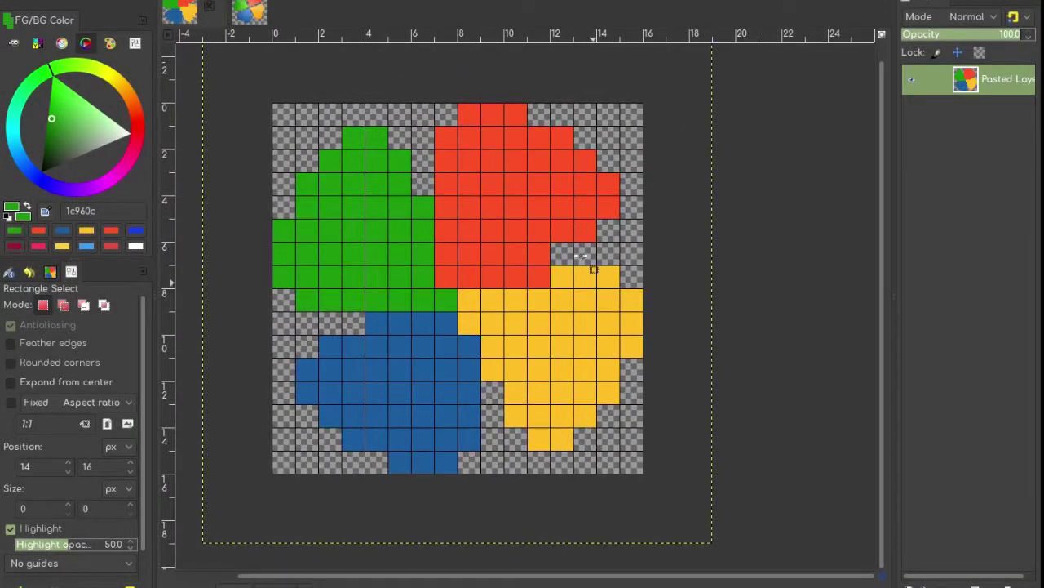
pyautogui.press('n')
pyautogui.keyDown('ctrl'); pyautogui.click(540, 251); pyautogui.keyUp('ctrl')
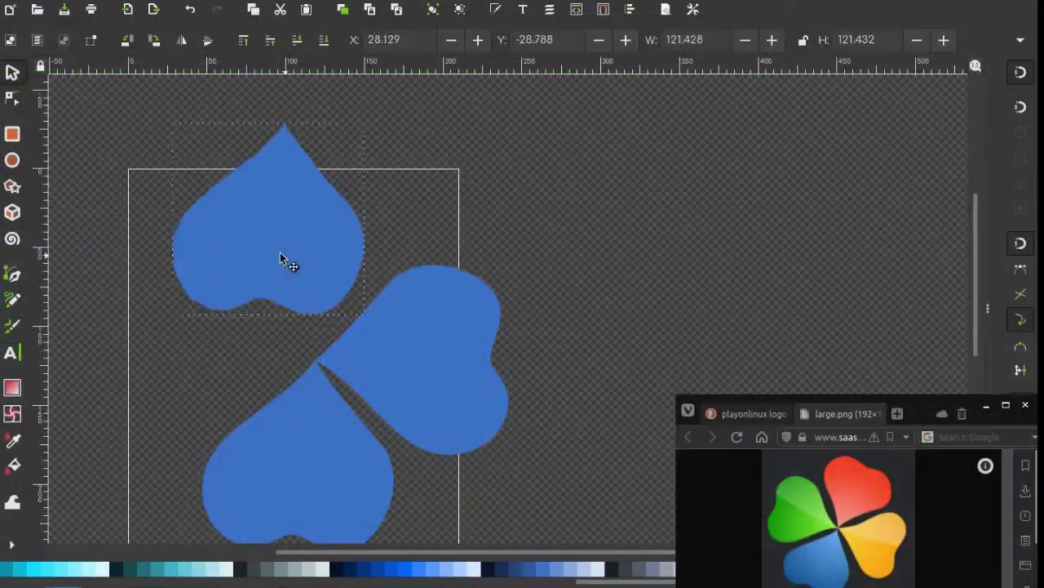
# - Move the heart petal into place and rotate the copied heart into the next petal
pyautogui.moveTo(352, 267); pyautogui.dragTo(333, 237)
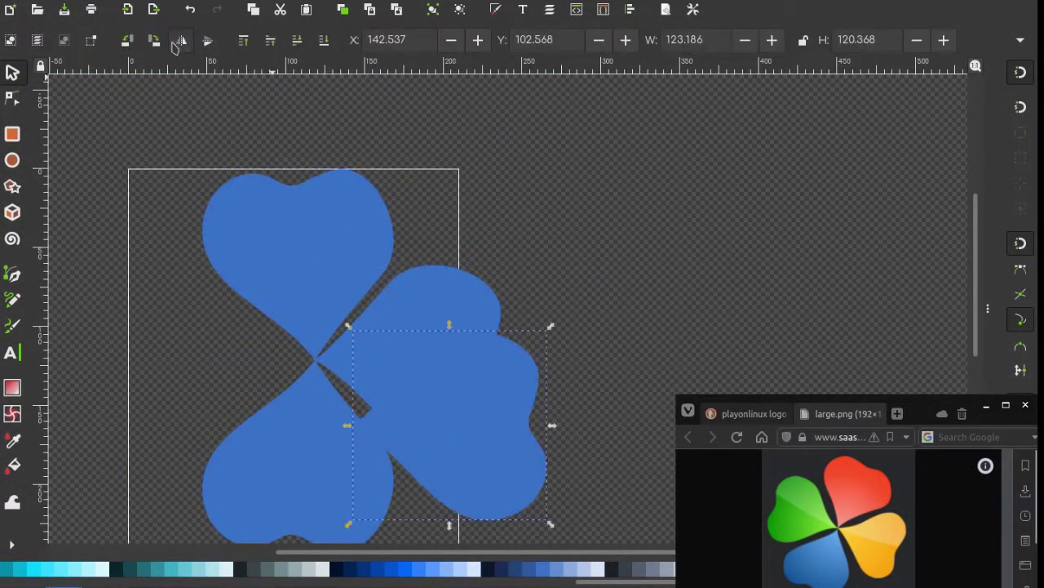
pyautogui.click(211, 42)
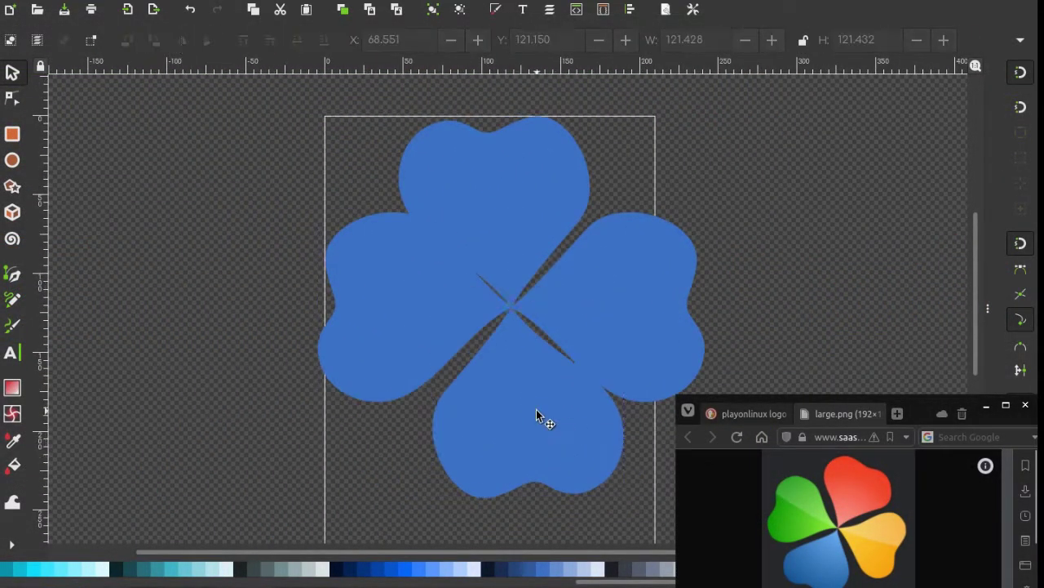
pyautogui.scroll(2, 414, 408)
pyautogui.scroll(2, 415, 408)
# - Tweak the nodes of the bottom, right and left heart petals
pyautogui.doubleClick(543, 379)
pyautogui.keyDown('ctrl'); pyautogui.scroll(-1, 602, 322); pyautogui.keyUp('ctrl')
pyautogui.scroll(3, 602, 321)
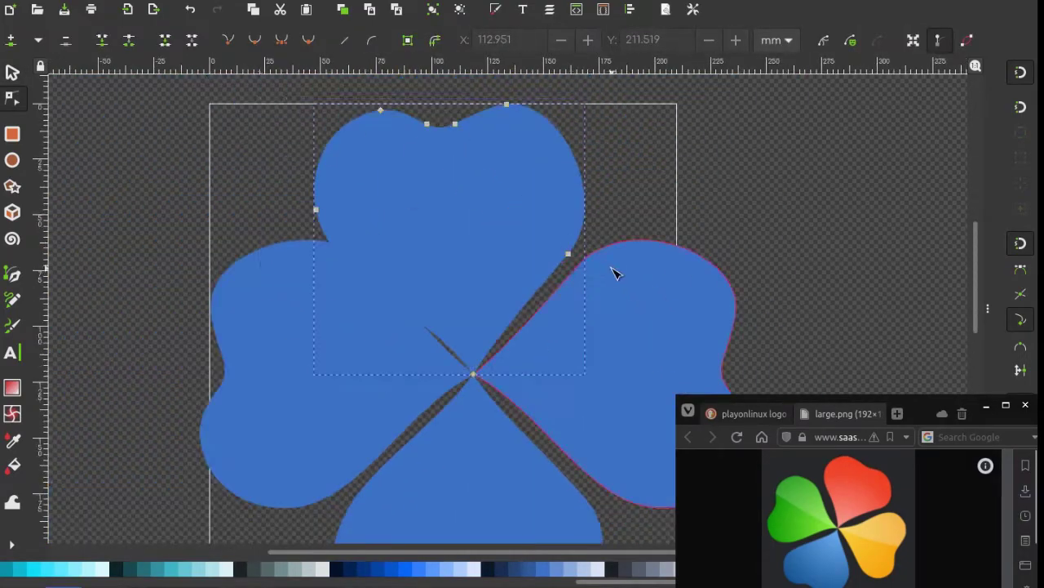
pyautogui.scroll(-2, 788, 287)
pyautogui.click(508, 245)
pyautogui.click(350, 250)
pyautogui.scroll(-1, 577, 433)
# - Select the whole four-petal clover and rotate it clockwise
pyautogui.click(577, 433)
pyautogui.scroll(-2, 577, 432)
pyautogui.click(517, 368)
pyautogui.moveTo(594, 289); pyautogui.dragTo(669, 380)
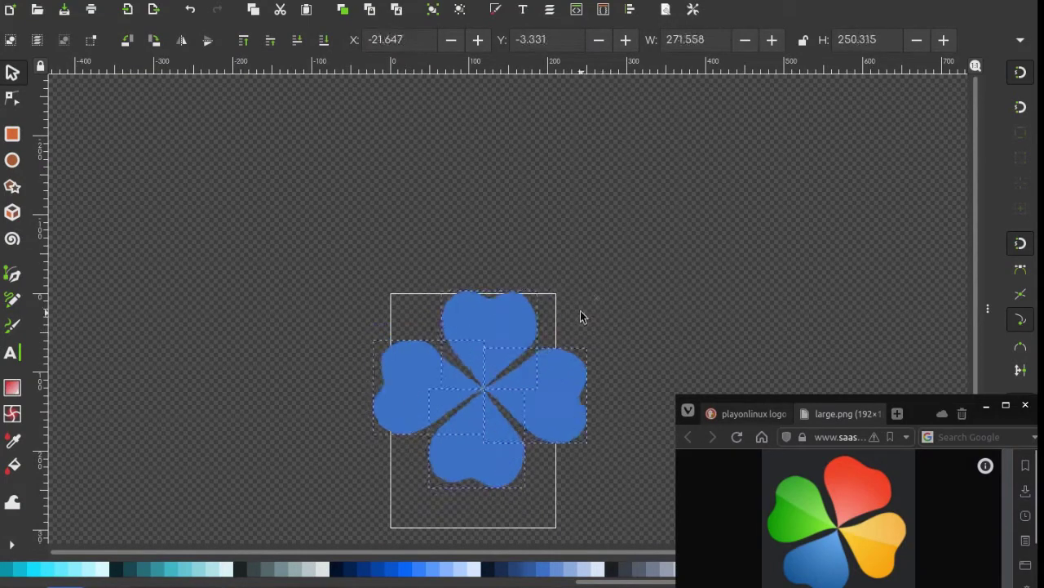
pyautogui.scroll(1, 547, 521)
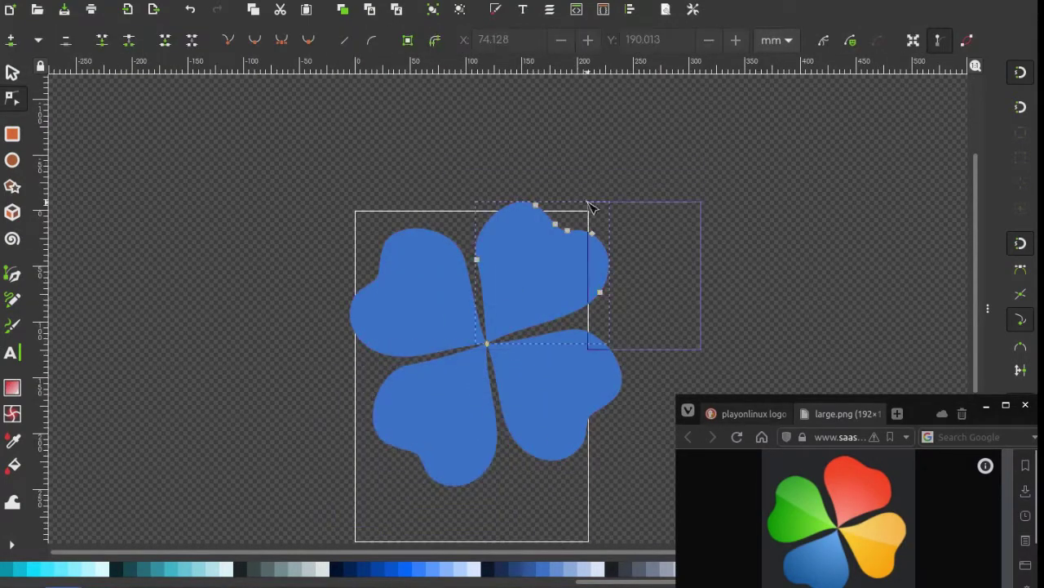
# - Fill the top petal crimson red and the bottom-right petal yellow from the palette
pyautogui.press('s')
pyautogui.scroll(5, 210, 569)
pyautogui.click(210, 571)
pyautogui.scroll(-3, 210, 578)
pyautogui.click(158, 569)
pyautogui.press('Tab')
pyautogui.scroll(-3, 245, 569)
pyautogui.click(457, 569)
# - Colour the top-left petal green, then fine-tune the yellow and red petal shades
pyautogui.press('Tab')
pyautogui.scroll(-3, 235, 571)
pyautogui.click(313, 571)
pyautogui.press('Tab')
pyautogui.click(256, 571)
pyautogui.click(290, 572)
pyautogui.press('Tab')
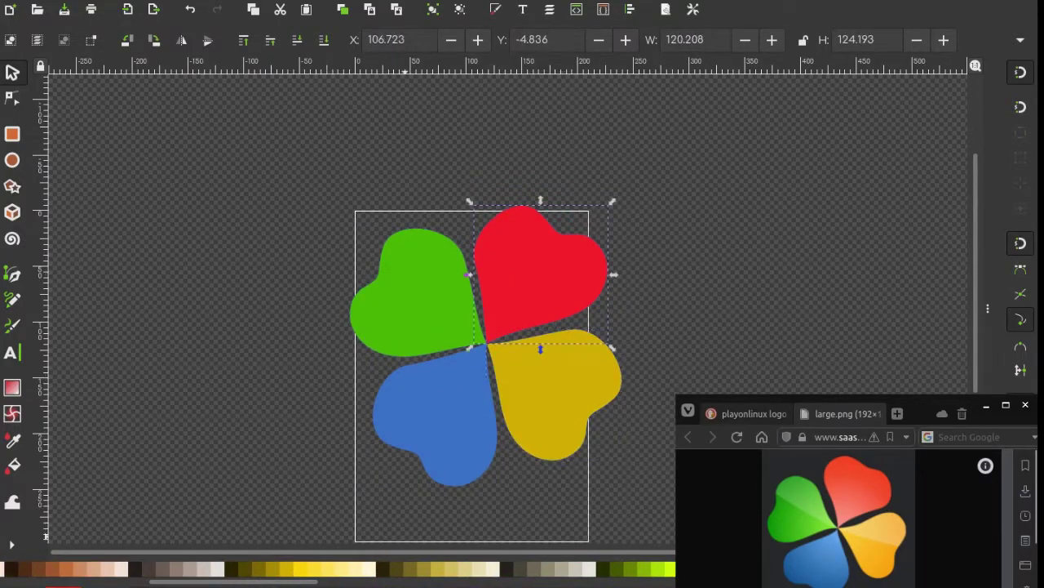
pyautogui.scroll(5, 328, 571)
pyautogui.click(210, 569)
# - Resize the page to the clover drawing and zoom so the clover fills the view
pyautogui.press('Escape')
pyautogui.hotkey('ctrl', 'shift', 'r')
pyautogui.scroll(5, 456, 337)
pyautogui.press('1')
pyautogui.press('5')
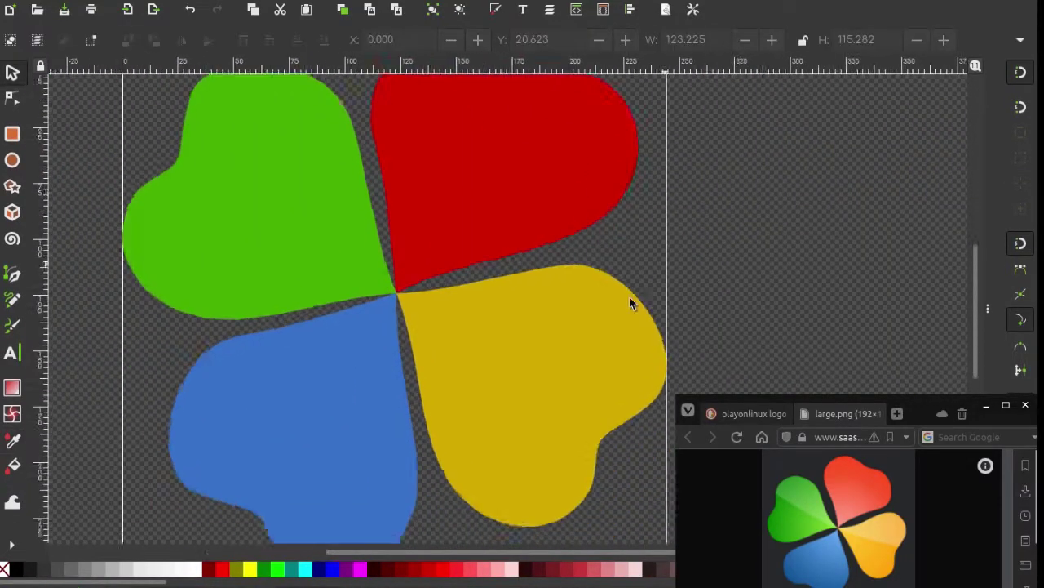